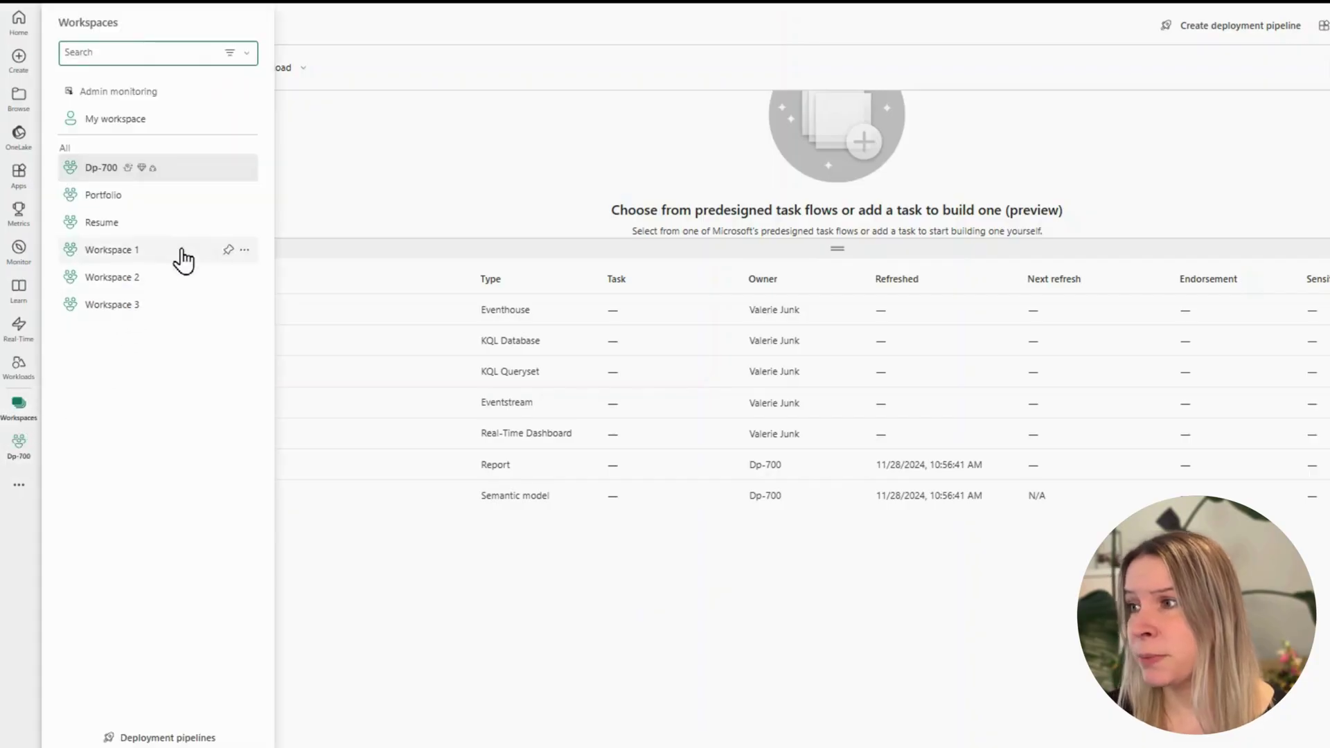
Open the Dp-700 workspace settings on Git integration and pick Azure DevOps as provider
{"action": "left_click", "coordinate": [245, 169]}
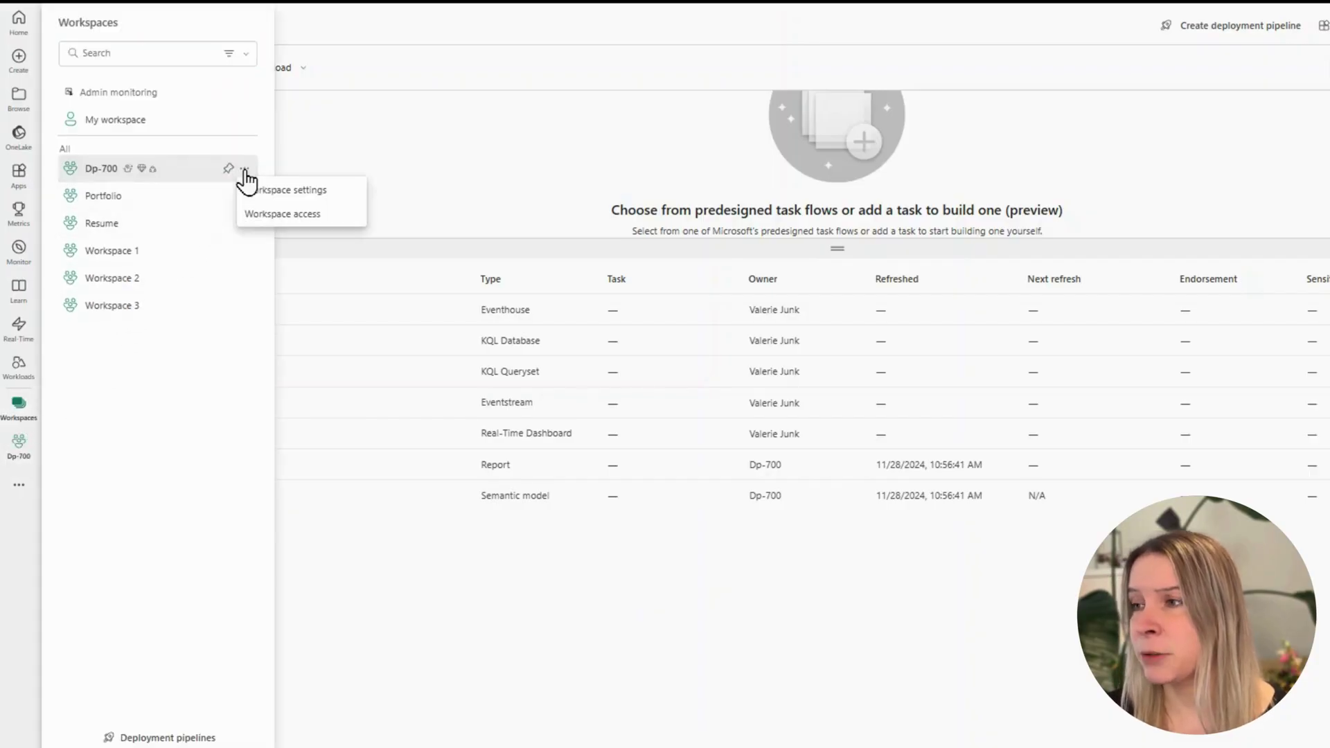
{"action": "left_click", "coordinate": [280, 185]}
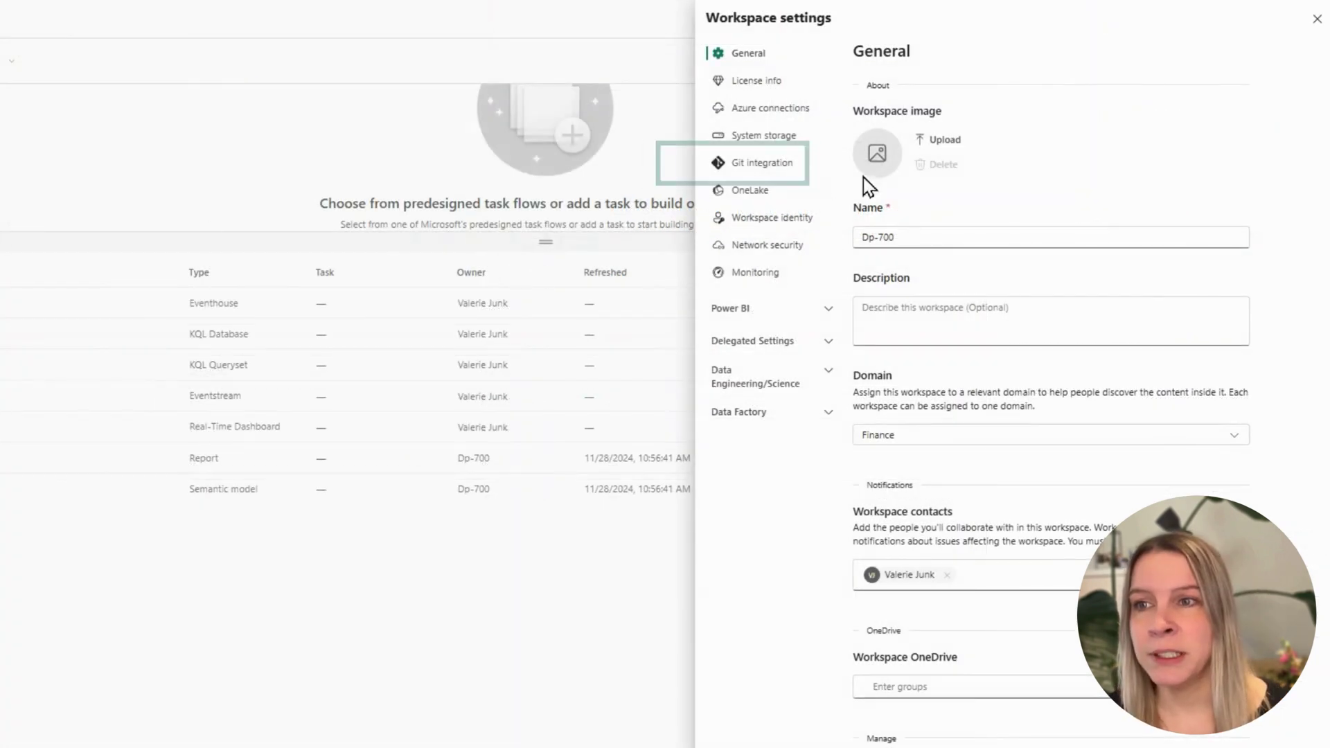
{"action": "left_click", "coordinate": [775, 169]}
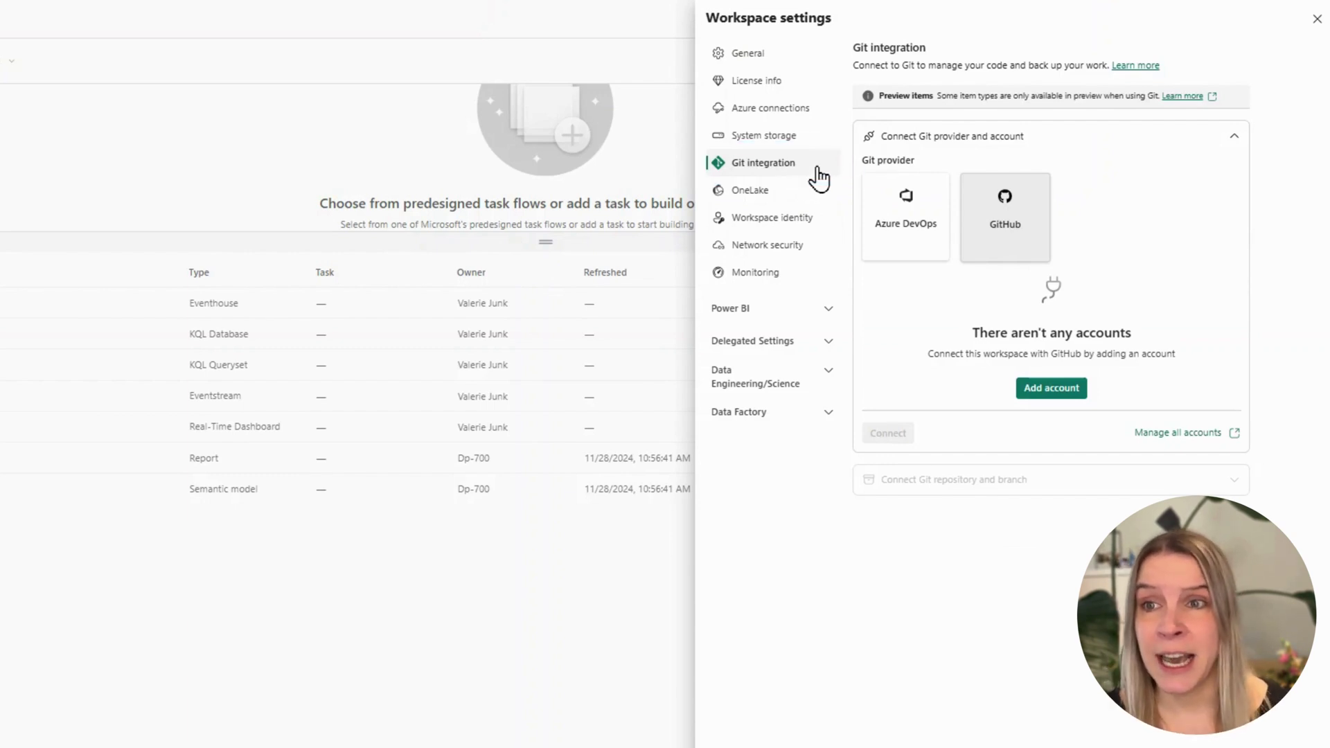
{"action": "left_click", "coordinate": [889, 236]}
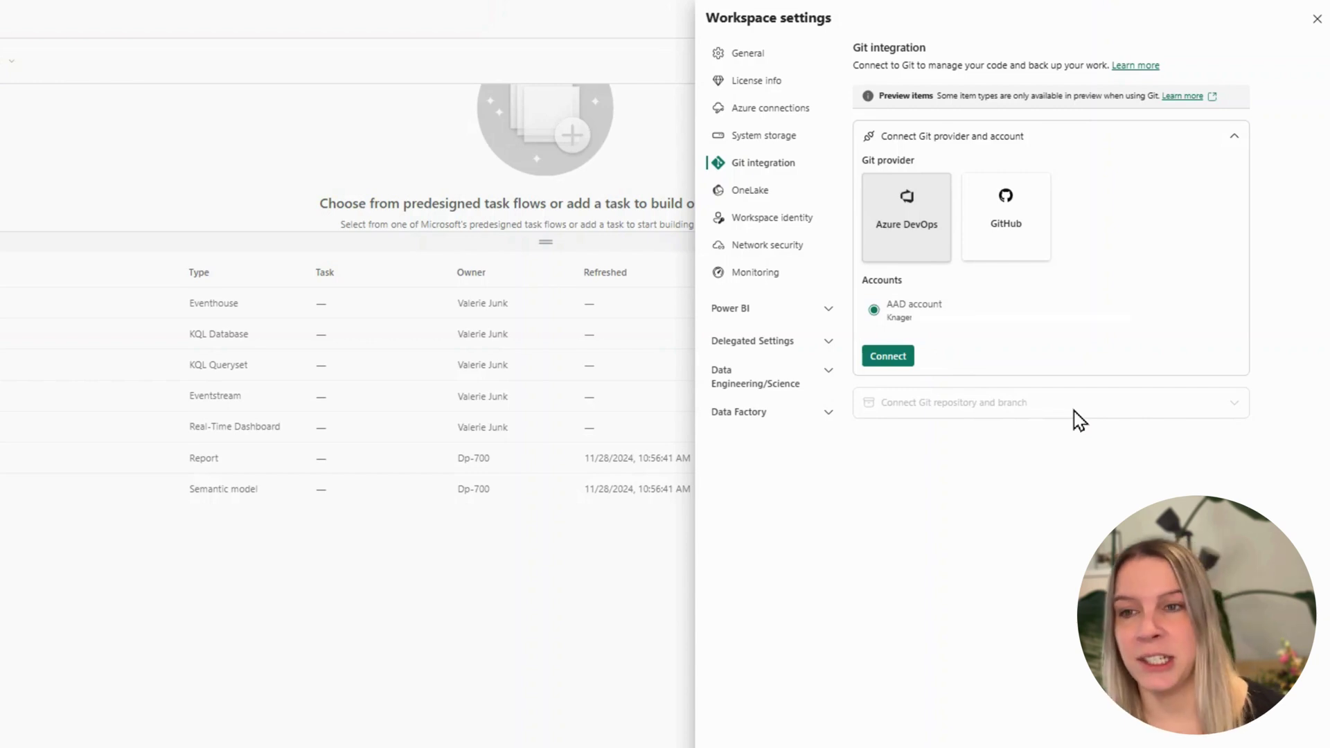
Link project and repository Fabric Development on branch main, then connect and sync
{"action": "left_click", "coordinate": [866, 354]}
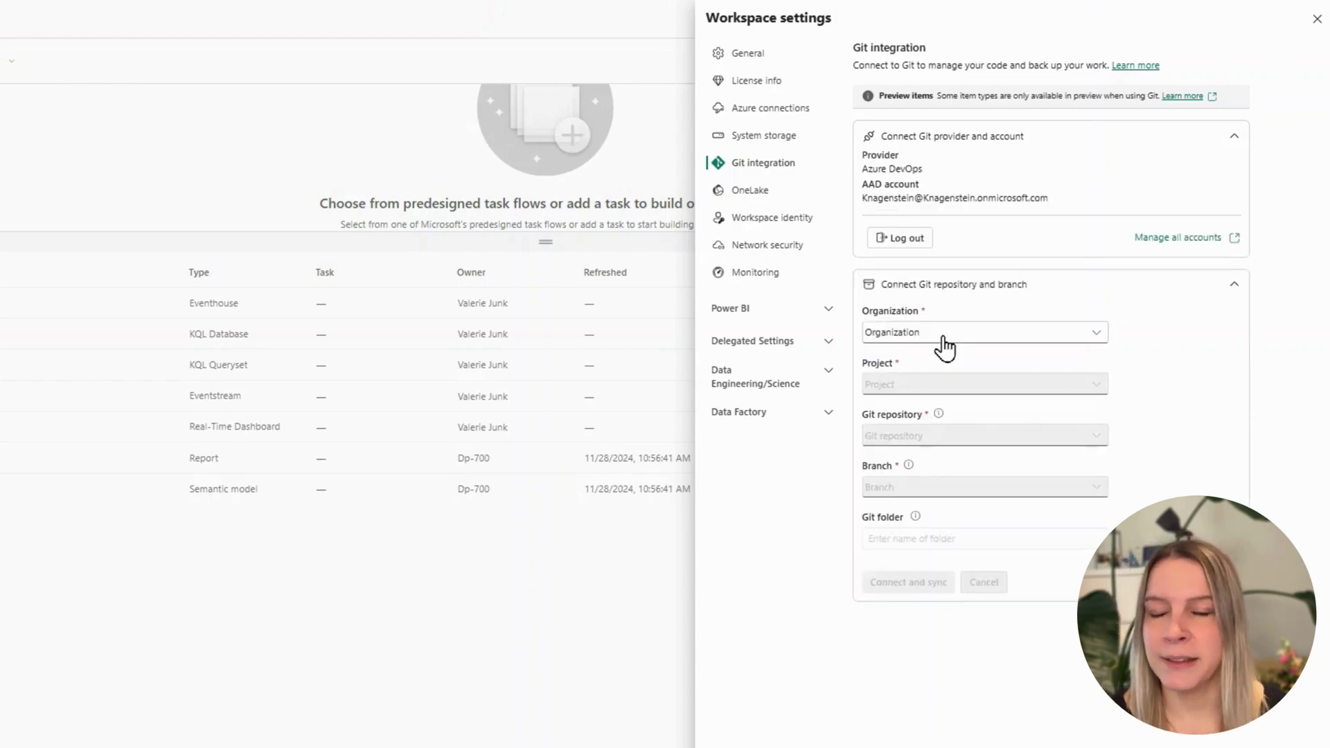
{"action": "left_click", "coordinate": [944, 340]}
{"action": "left_click", "coordinate": [1002, 381]}
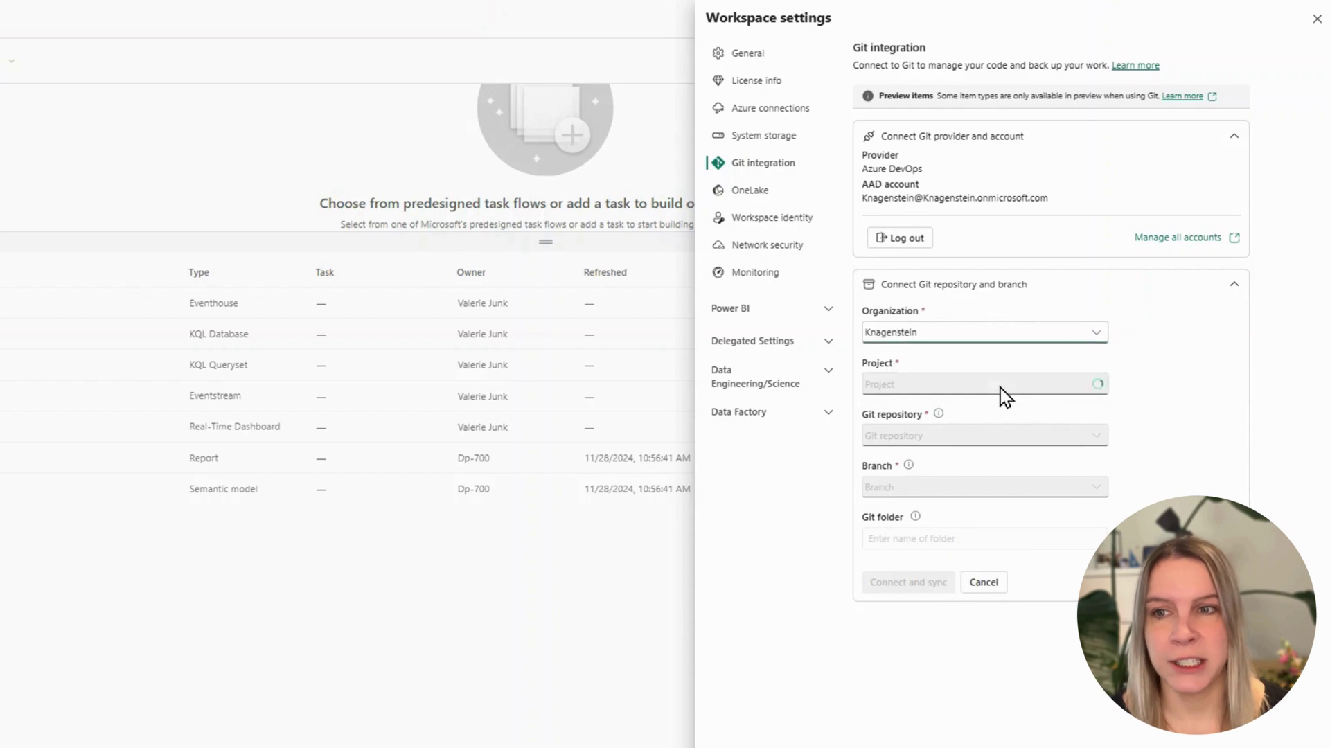
{"action": "left_click", "coordinate": [1028, 389]}
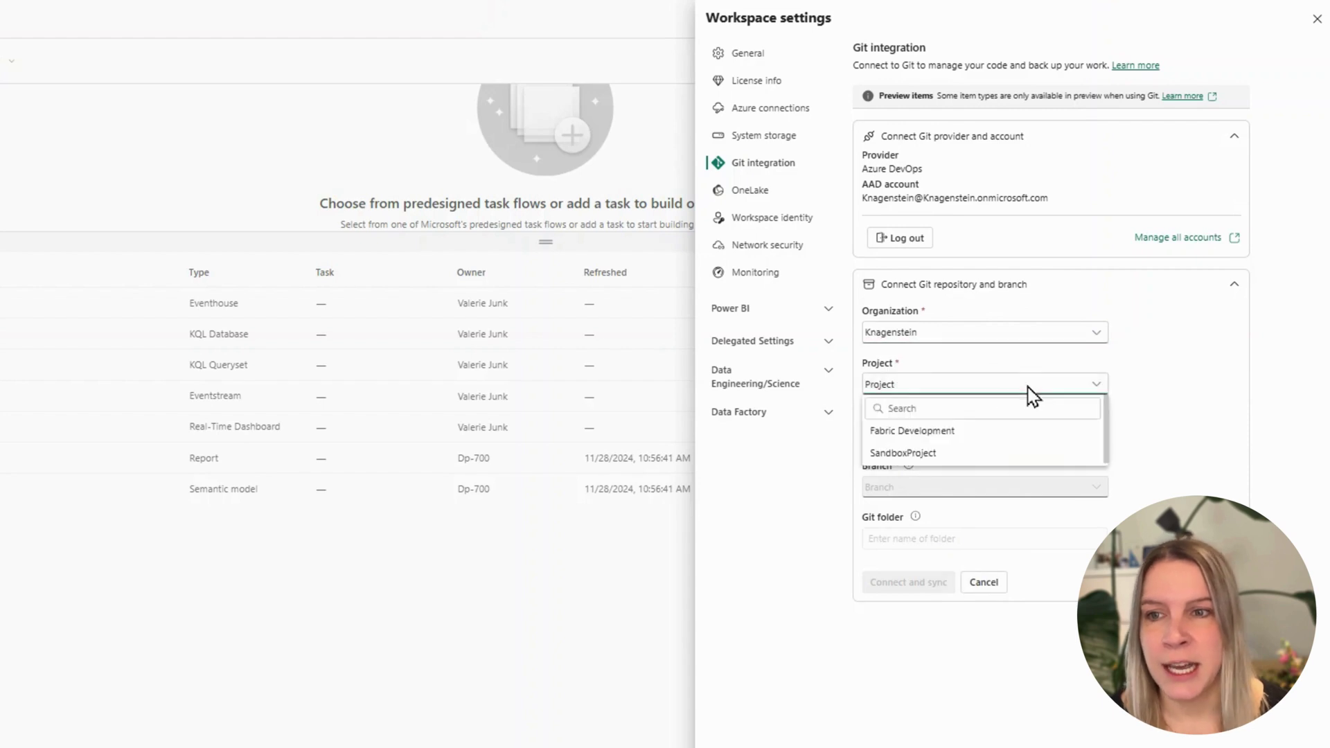
{"action": "left_click", "coordinate": [1033, 439]}
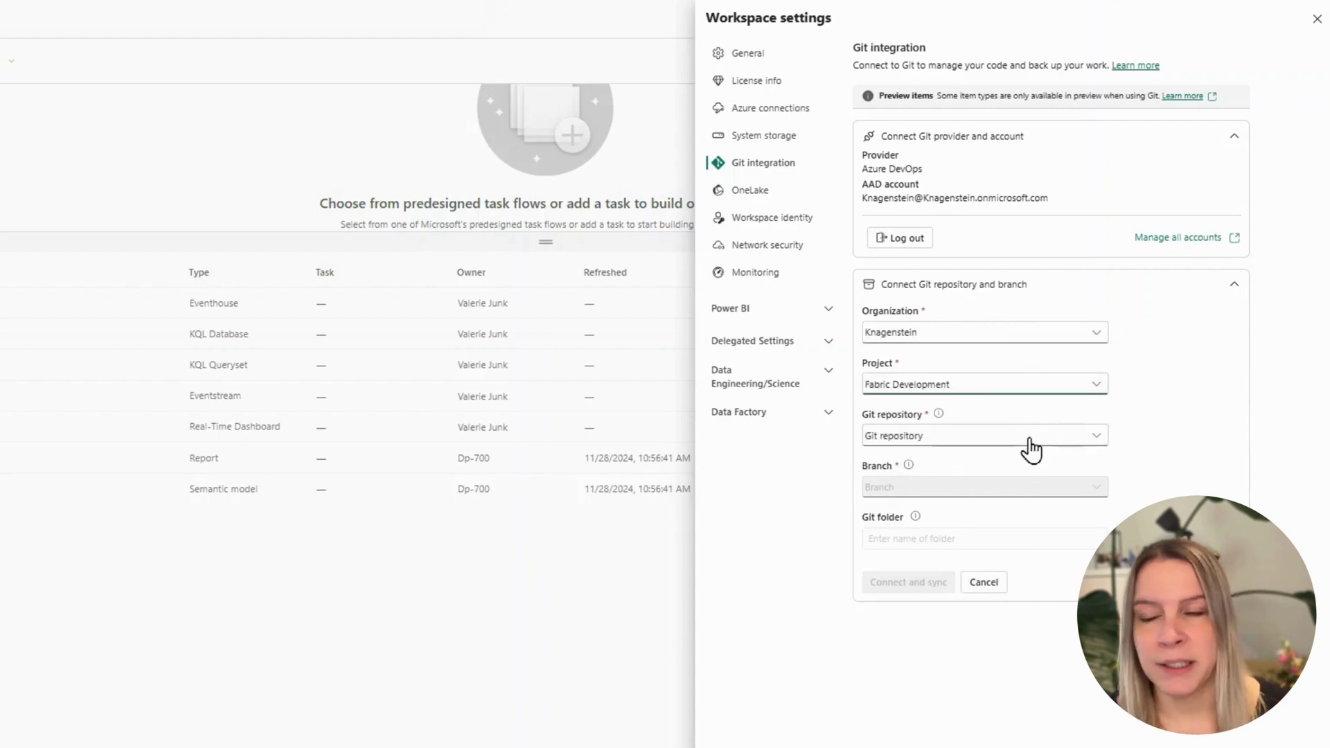
{"action": "left_click", "coordinate": [1029, 437]}
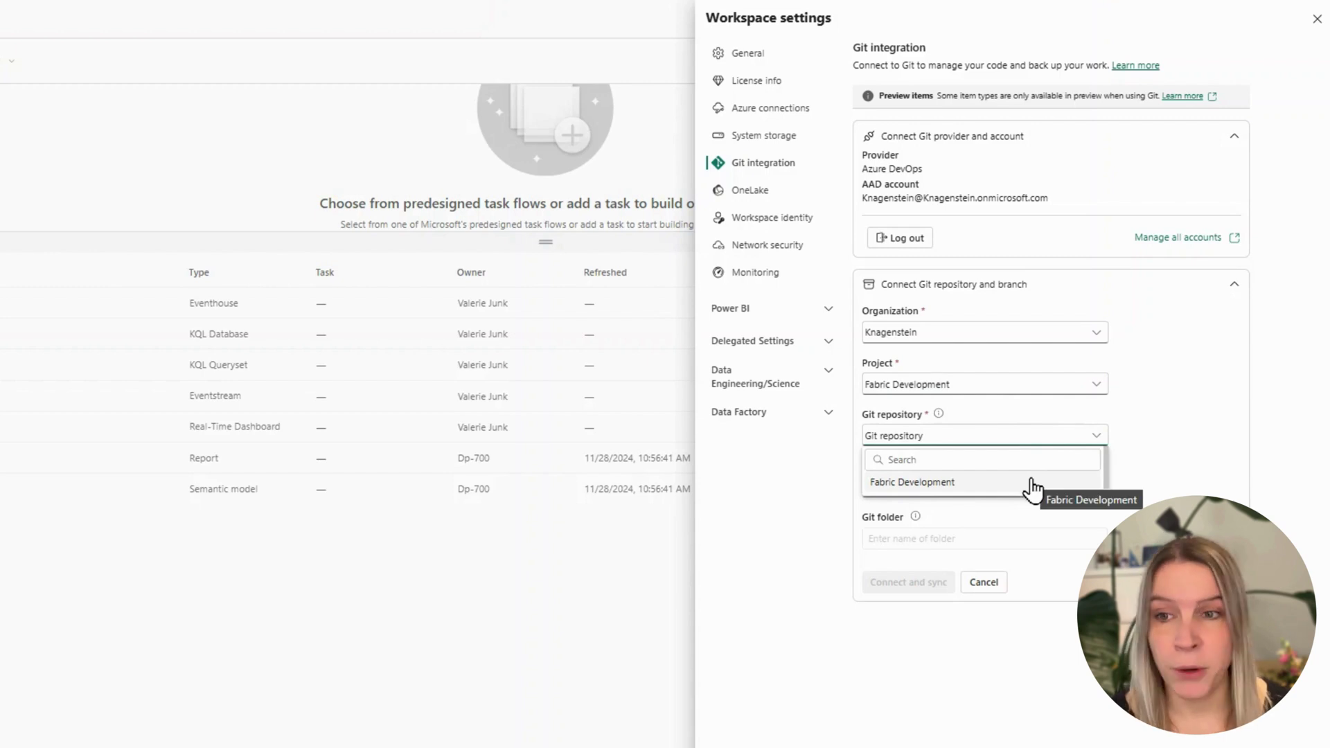
{"action": "left_click", "coordinate": [1031, 482]}
{"action": "left_click", "coordinate": [1033, 488]}
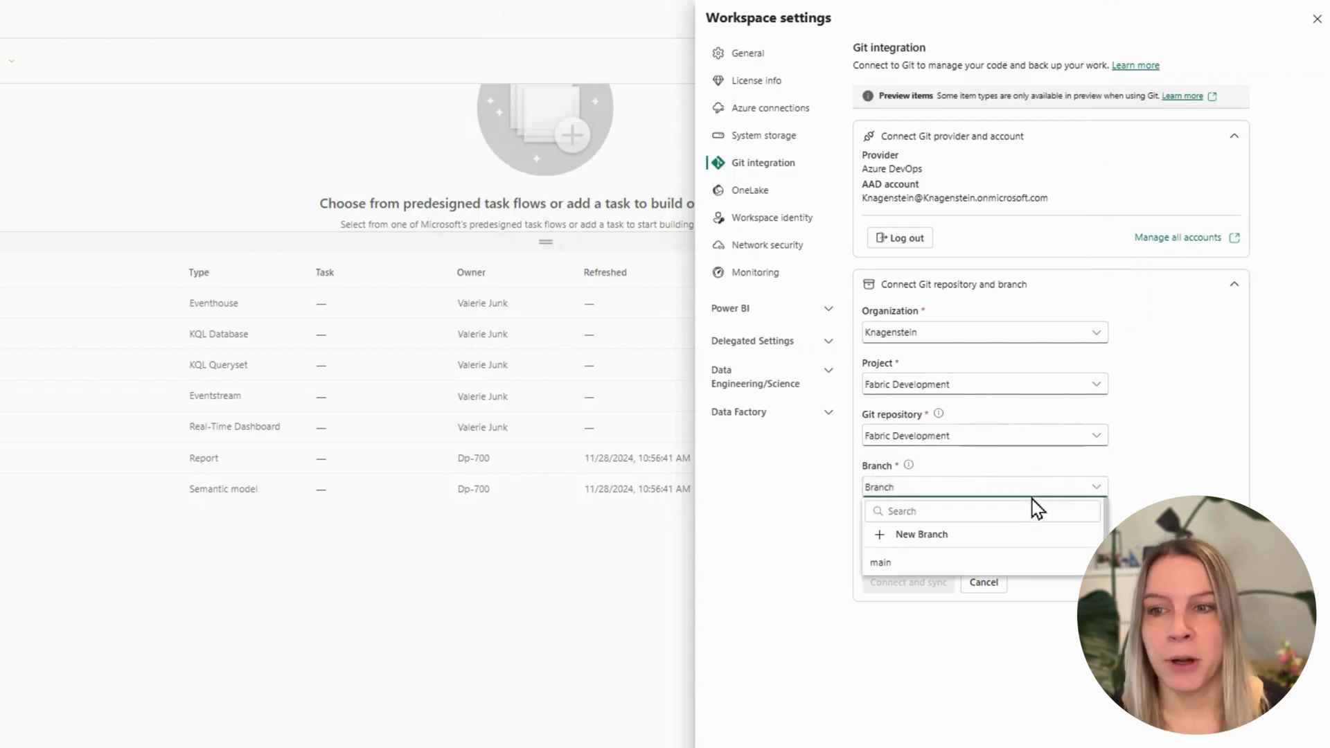
{"action": "left_click", "coordinate": [1016, 563]}
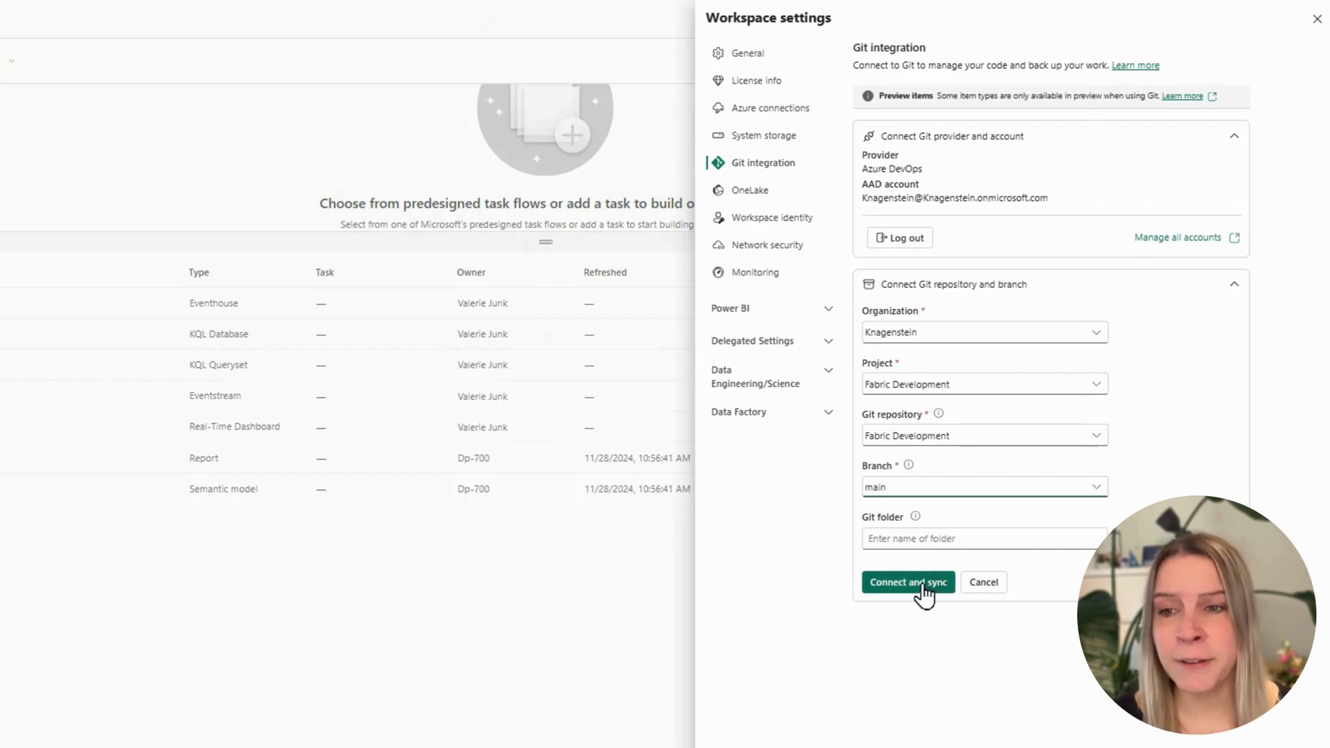
{"action": "left_click", "coordinate": [923, 586]}
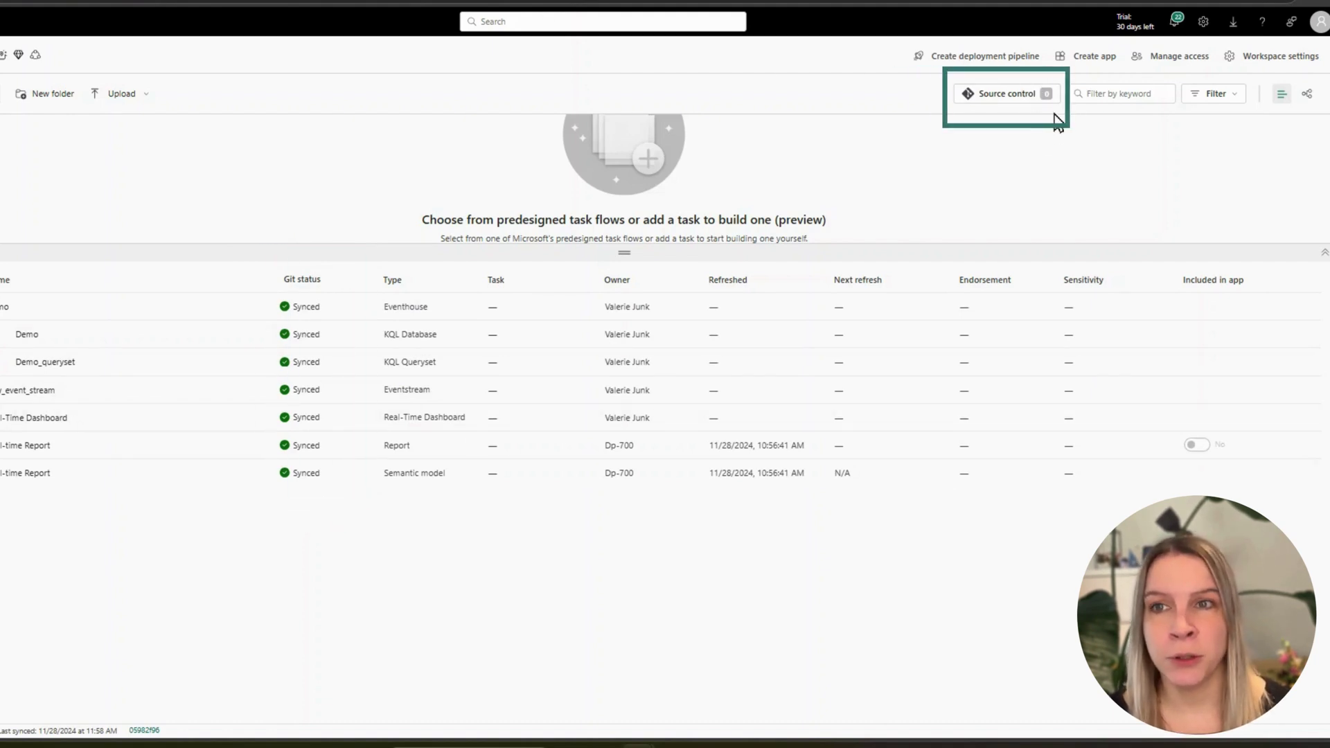
Check Source control for pending workspace changes, then close the panel
{"action": "left_click", "coordinate": [1016, 103]}
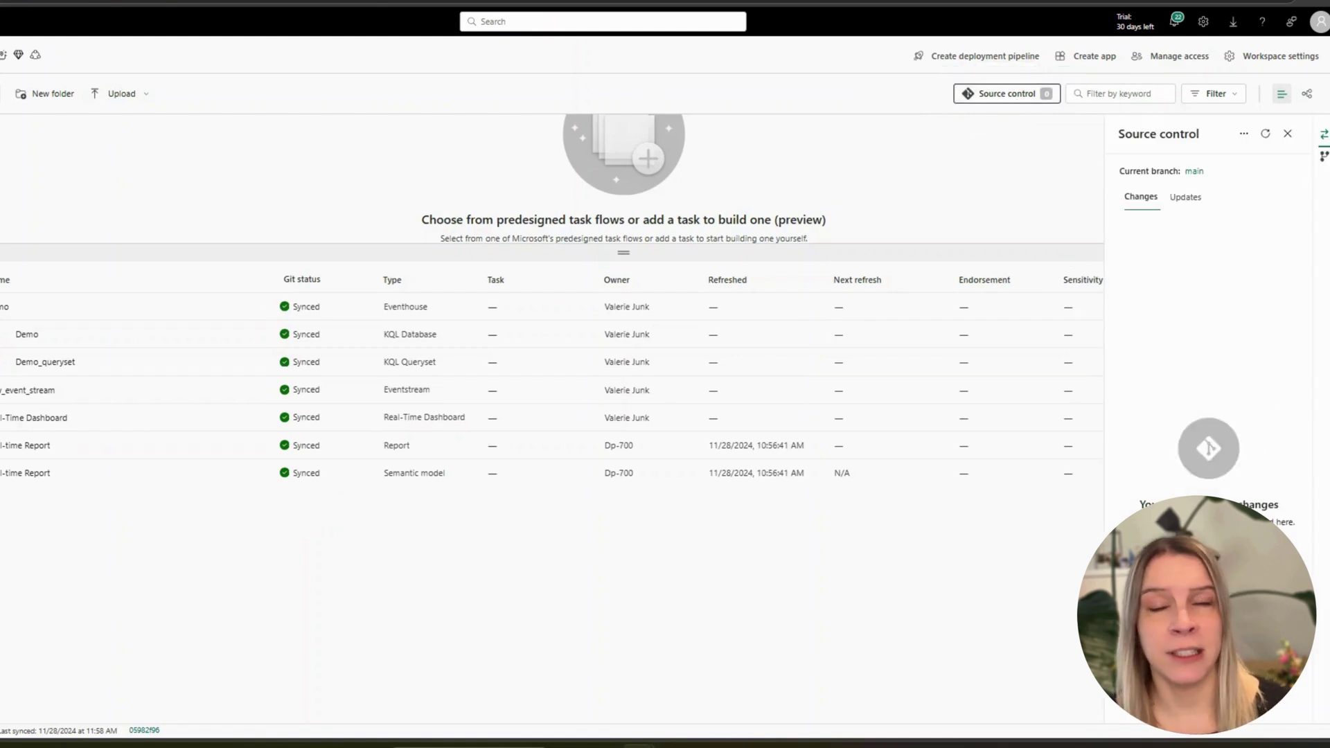
{"action": "left_click", "coordinate": [1288, 134]}
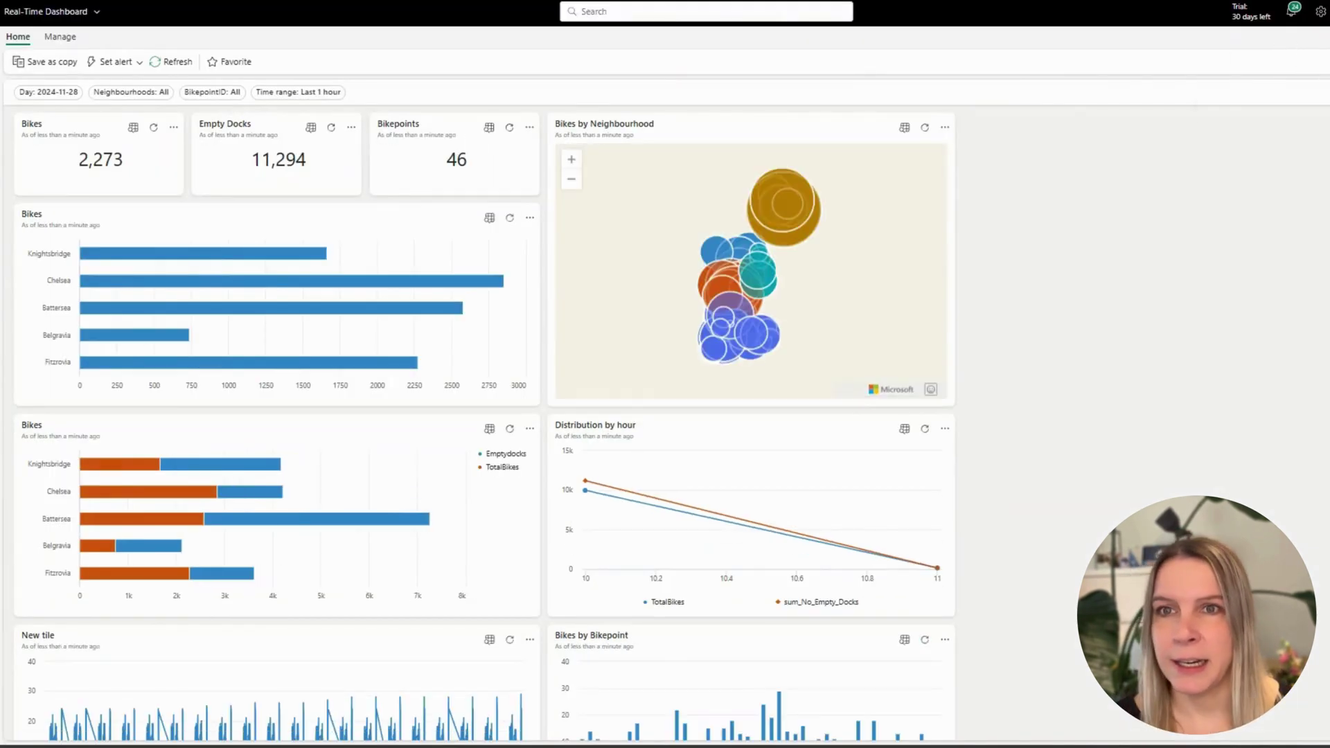
In Editing mode, duplicate the Distribution by hour tile, save the dashboard, and return
{"action": "left_click", "coordinate": [1309, 63]}
{"action": "left_click", "coordinate": [1274, 64]}
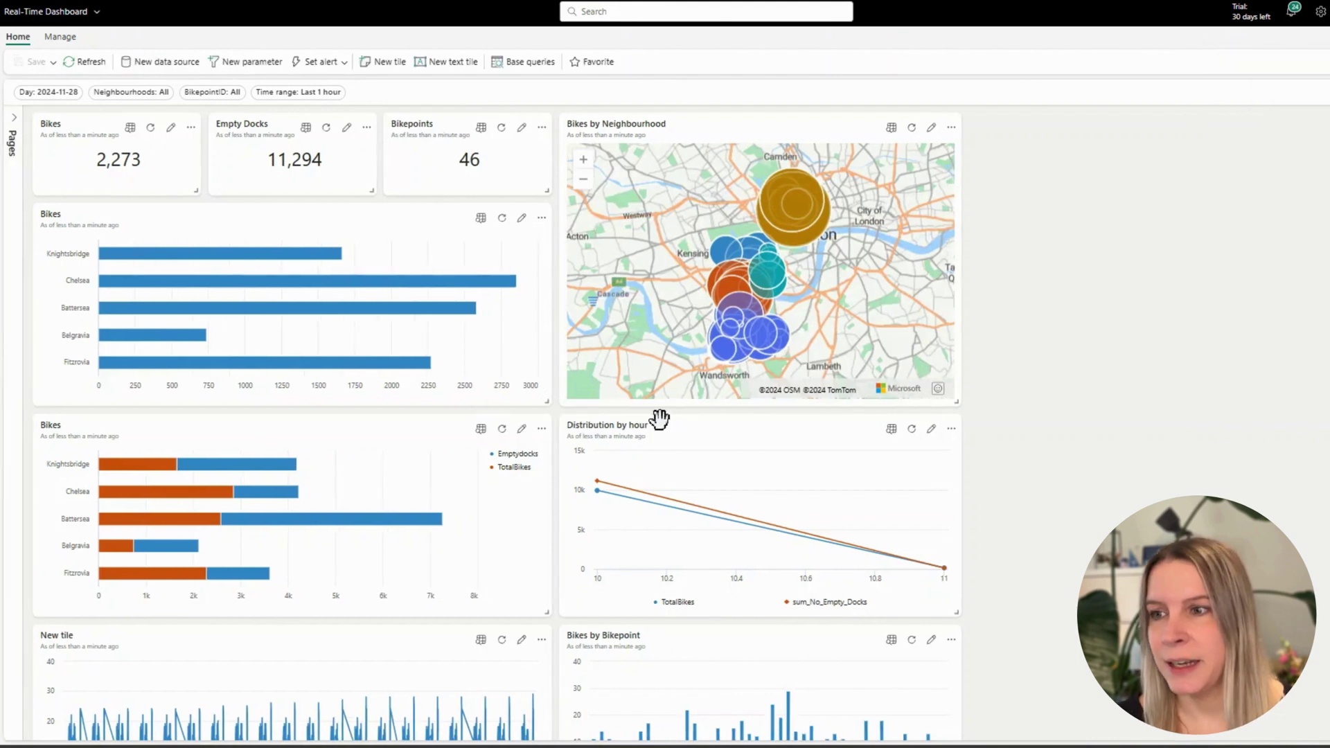
{"action": "left_click", "coordinate": [951, 429]}
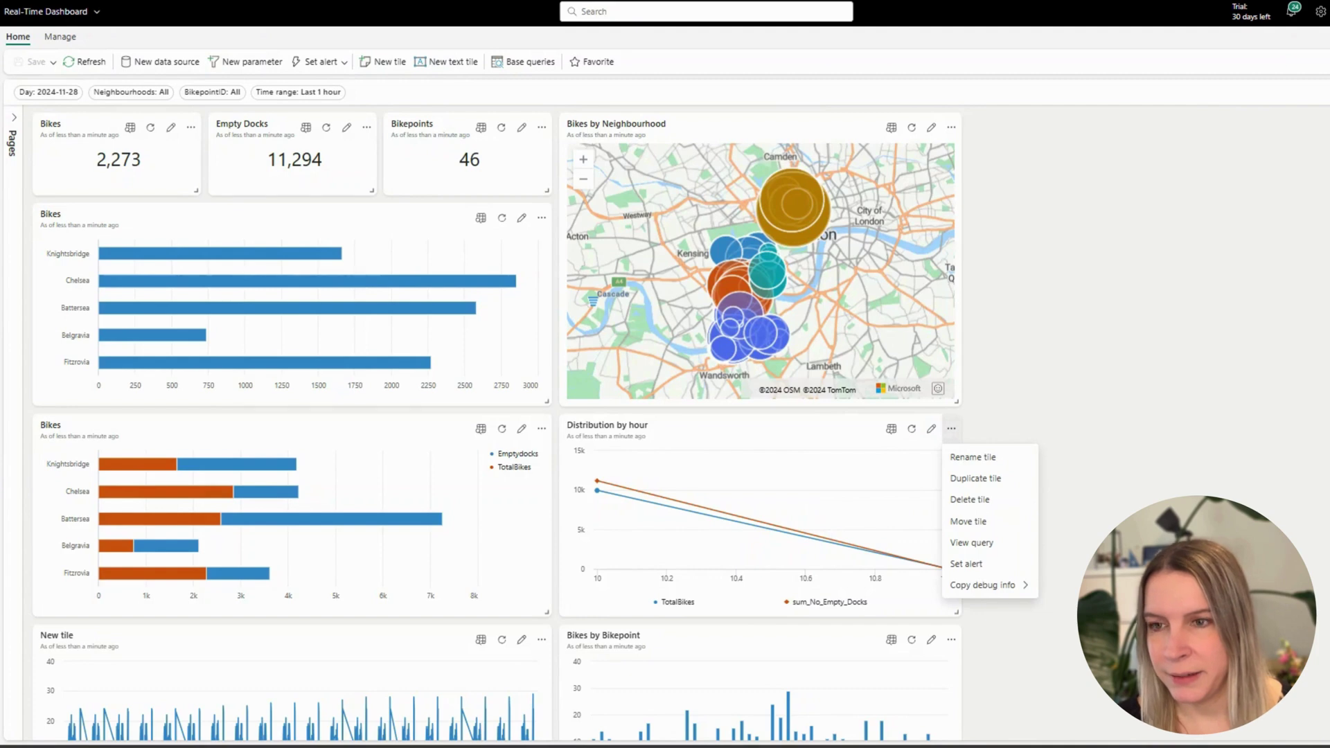
{"action": "left_click", "coordinate": [1012, 478]}
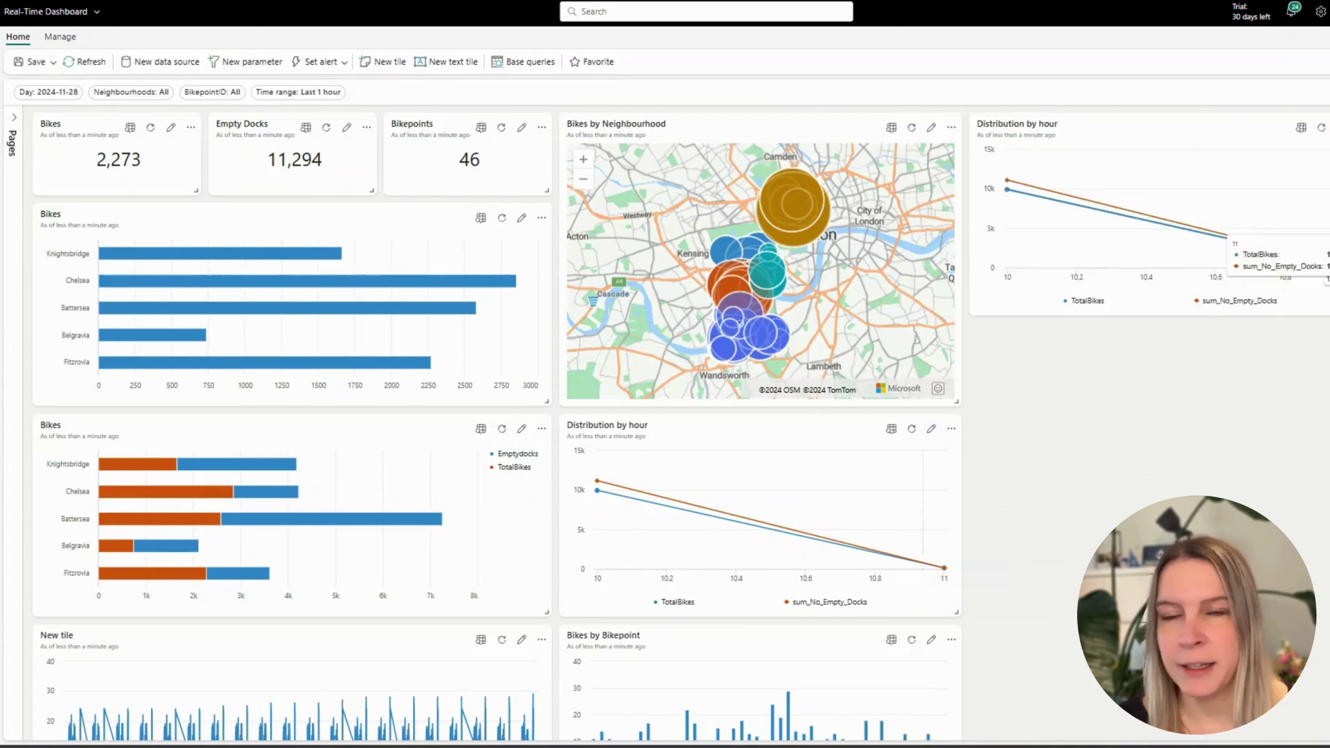
{"action": "left_click", "coordinate": [29, 62]}
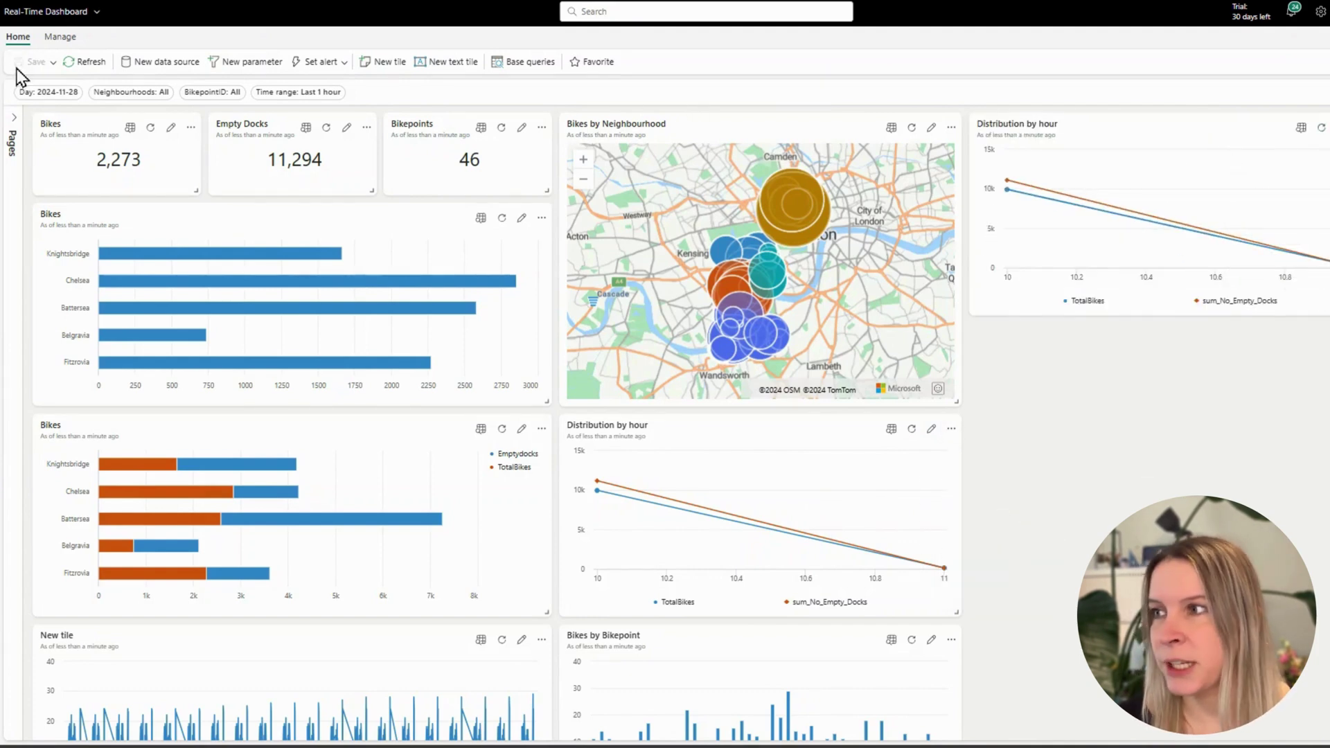
{"action": "key", "text": "alt+Left"}
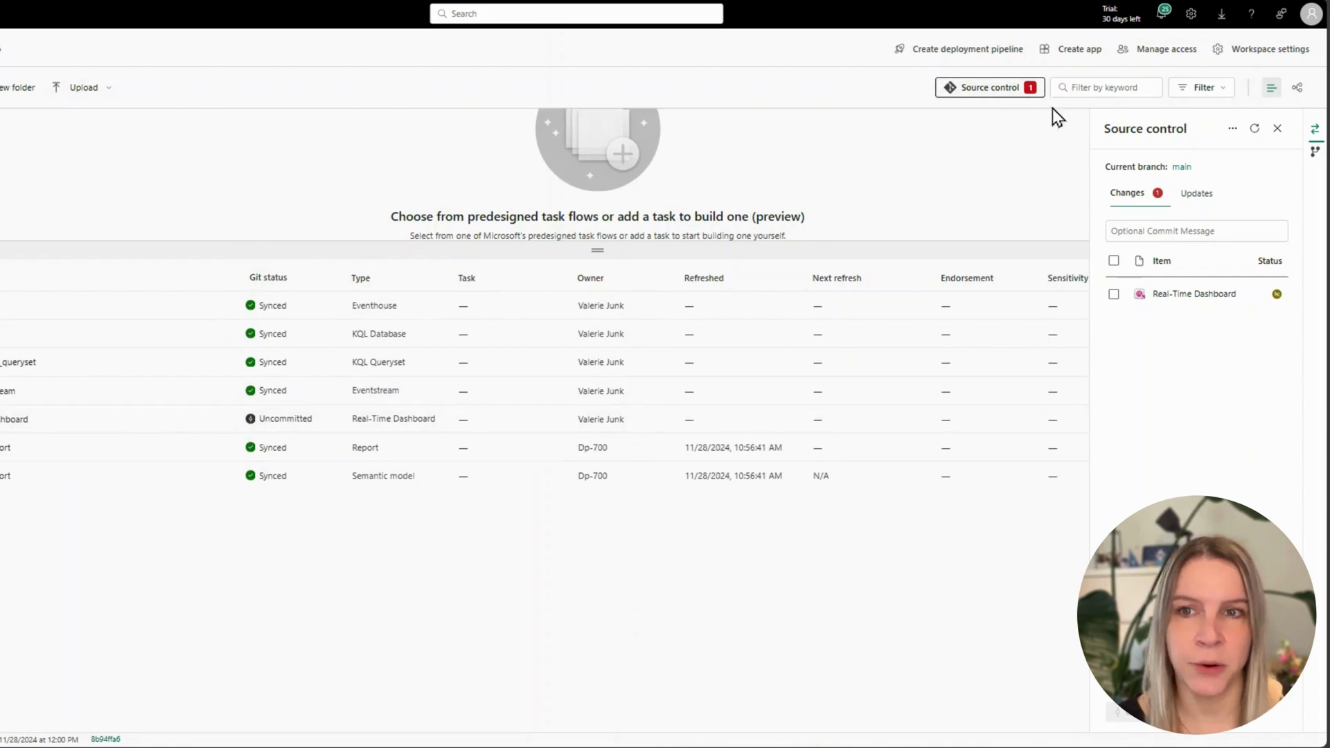
Commit the Real-Time Dashboard change with the message 'We need this additional tile.'
{"action": "left_click", "coordinate": [1114, 294]}
{"action": "left_click", "coordinate": [1173, 231]}
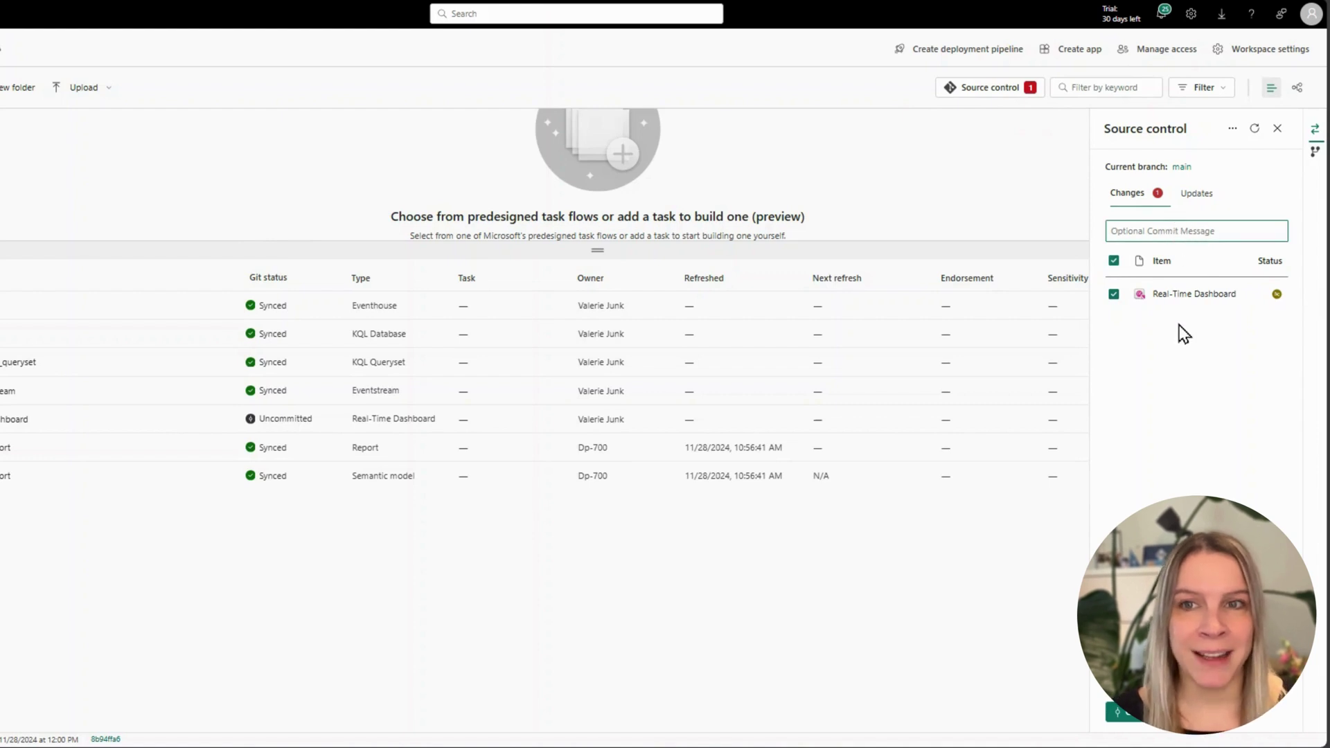
{"action": "type", "text": "We need this additional tile."}
{"action": "left_click", "coordinate": [1126, 713]}
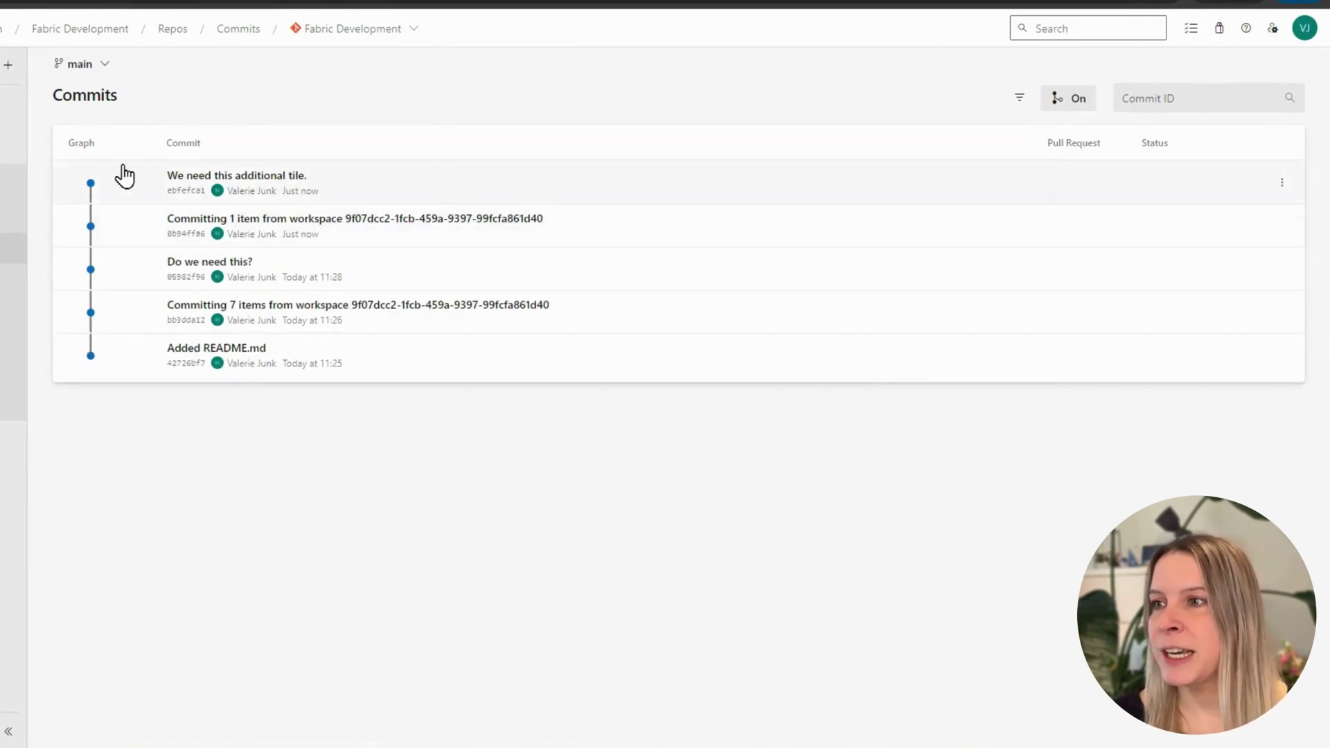
Open the newest commit and inspect RealTimeDashboard.json's side-by-side diff of the added tile
{"action": "left_click", "coordinate": [301, 182]}
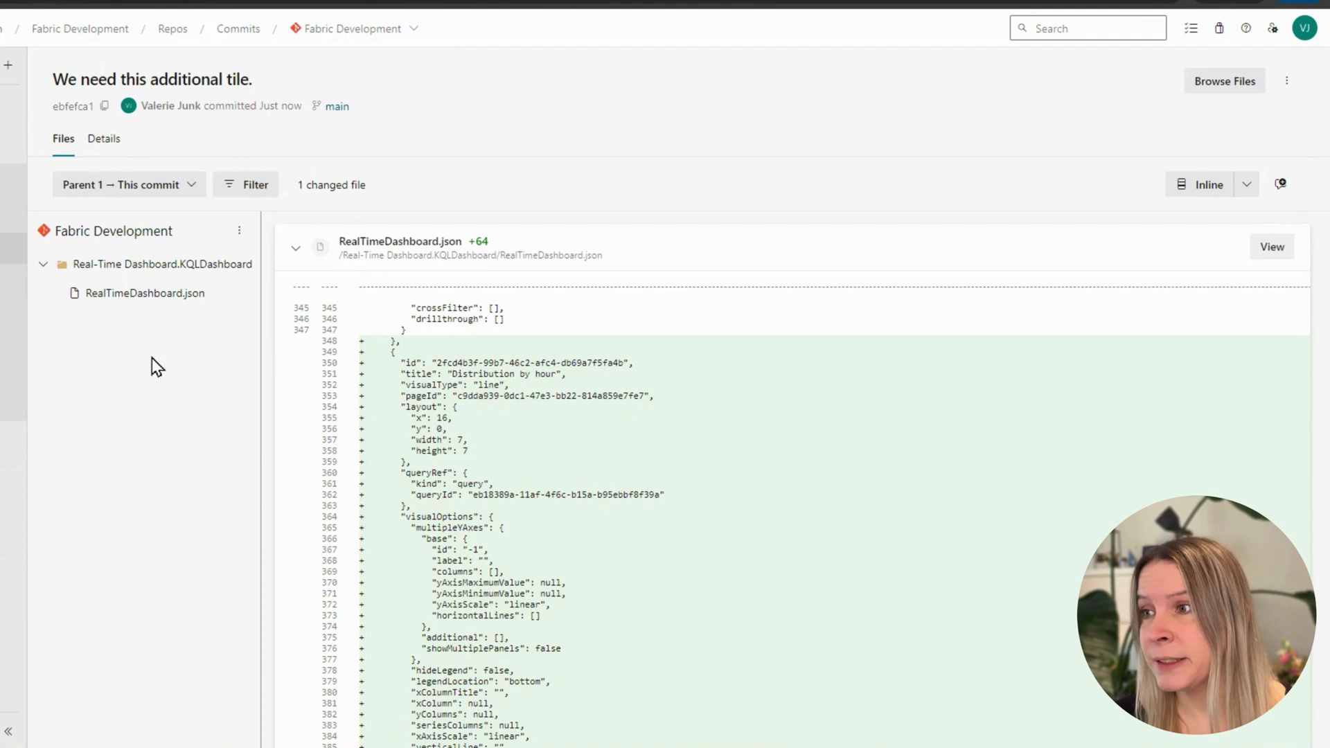
{"action": "left_click", "coordinate": [131, 296]}
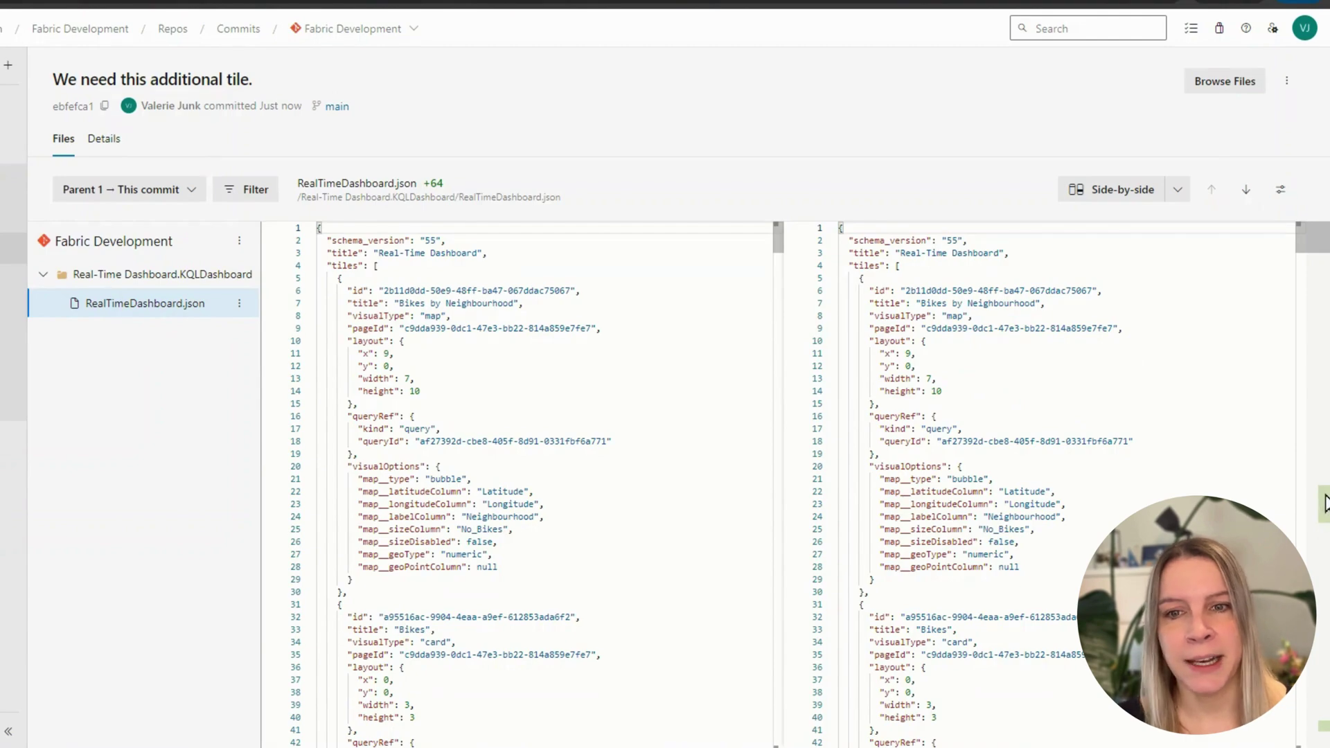
{"action": "left_click_drag", "start_coordinate": [779, 258], "coordinate": [737, 492]}
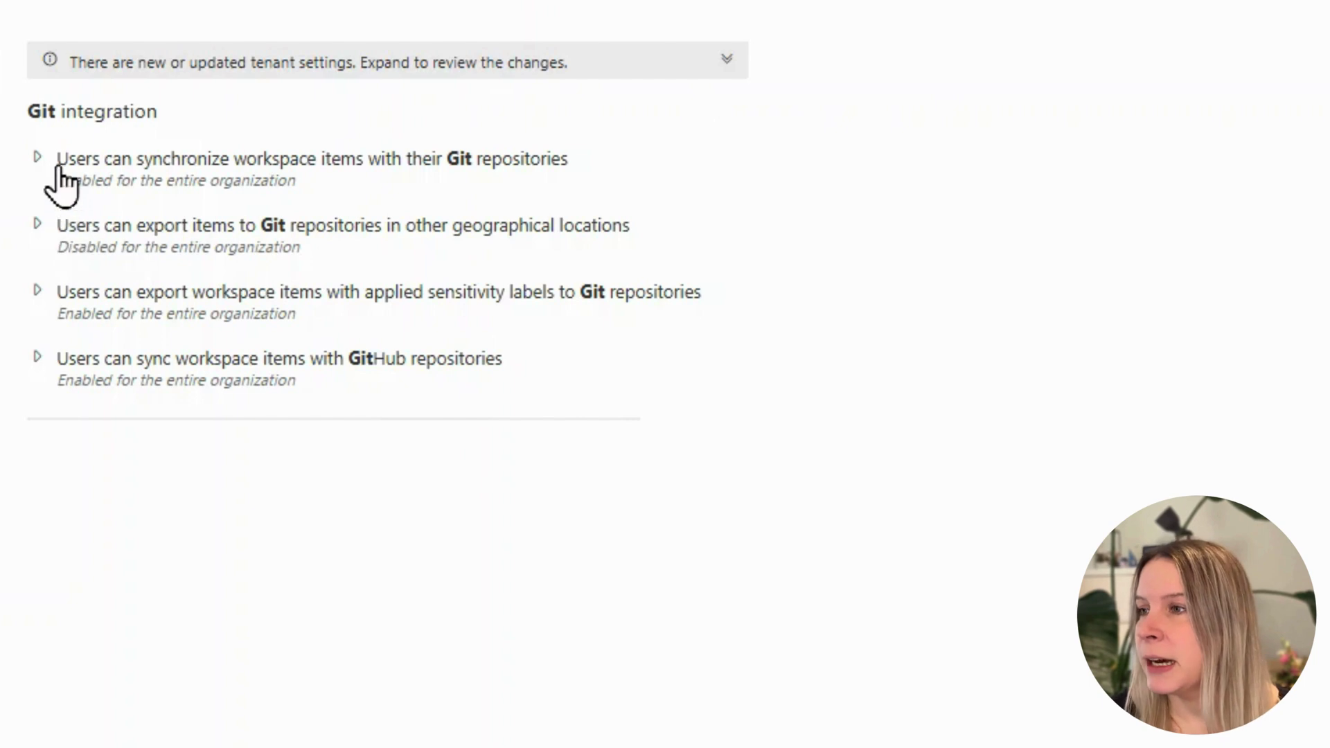
Expand and collapse the Git repository sync setting, enabled for the entire organization
{"action": "left_click", "coordinate": [38, 159]}
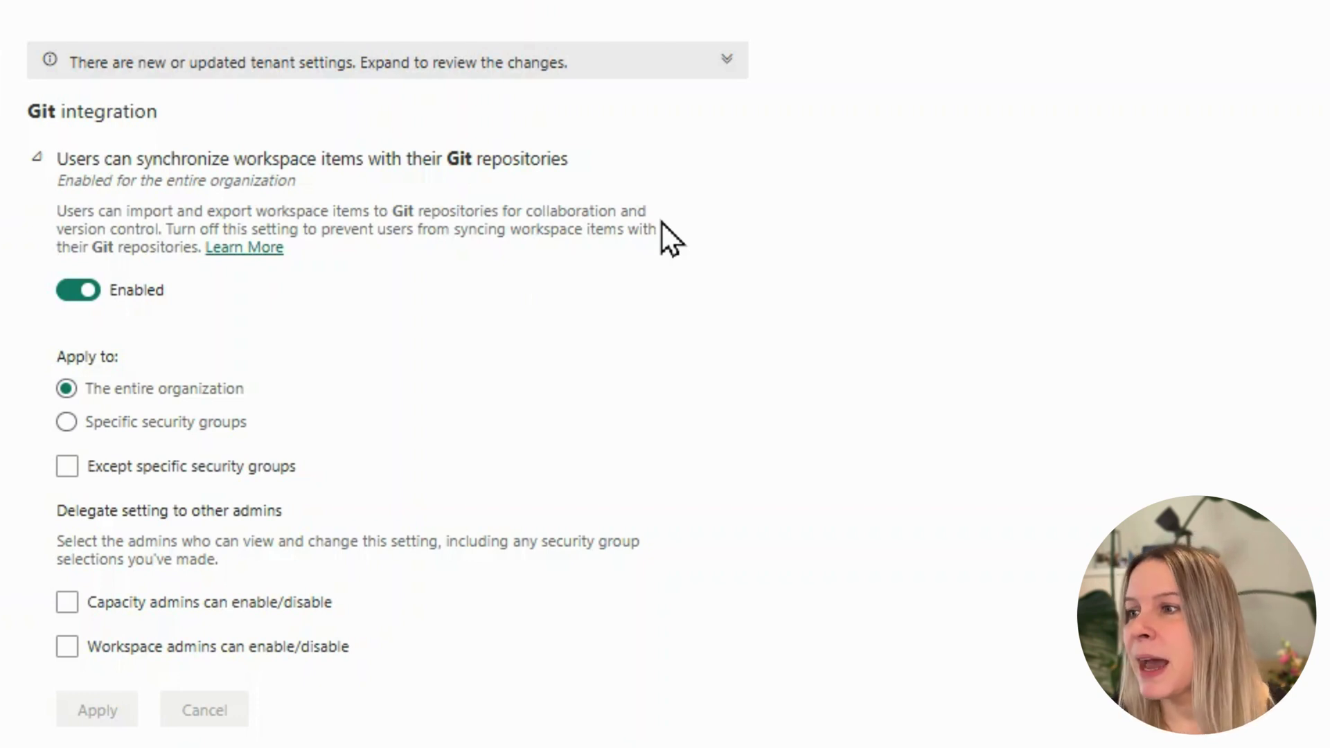
{"action": "left_click", "coordinate": [59, 161]}
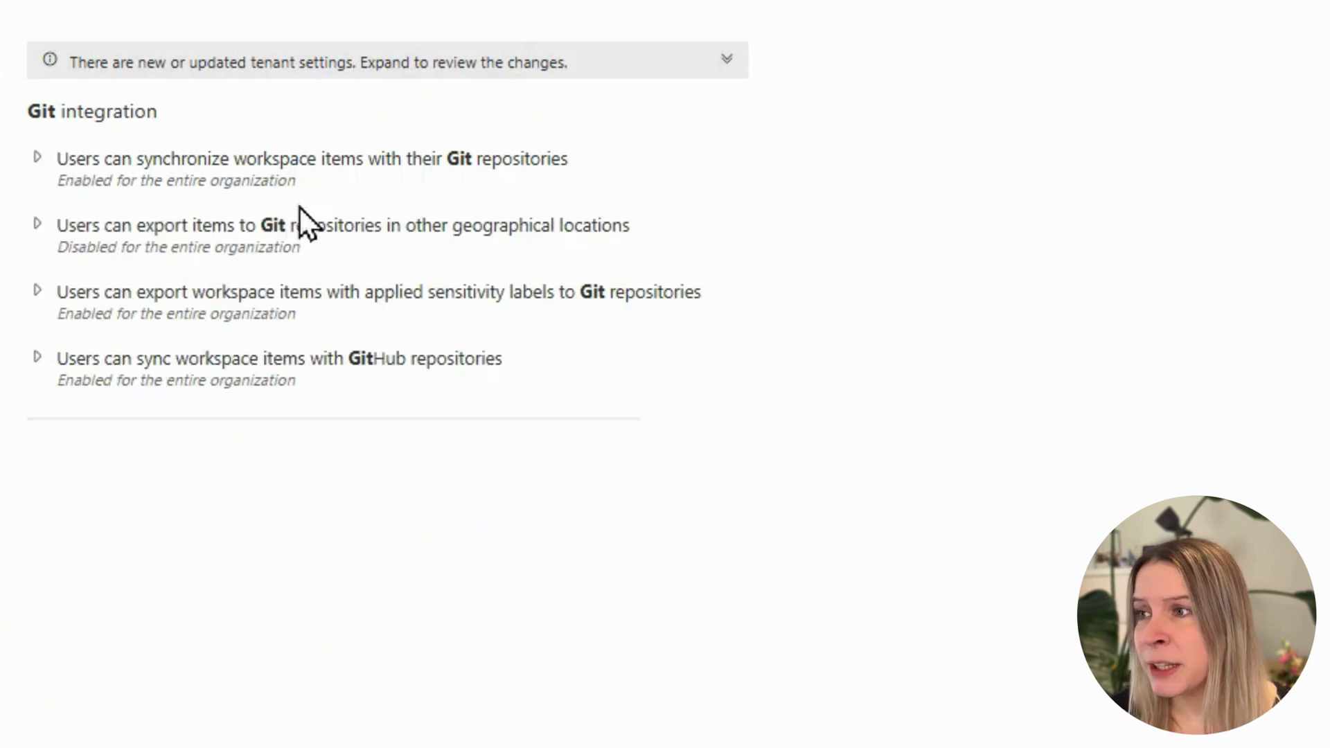
Expand the cross-geography export, sensitivity-label export and GitHub sync settings to review them
{"action": "left_click", "coordinate": [162, 252]}
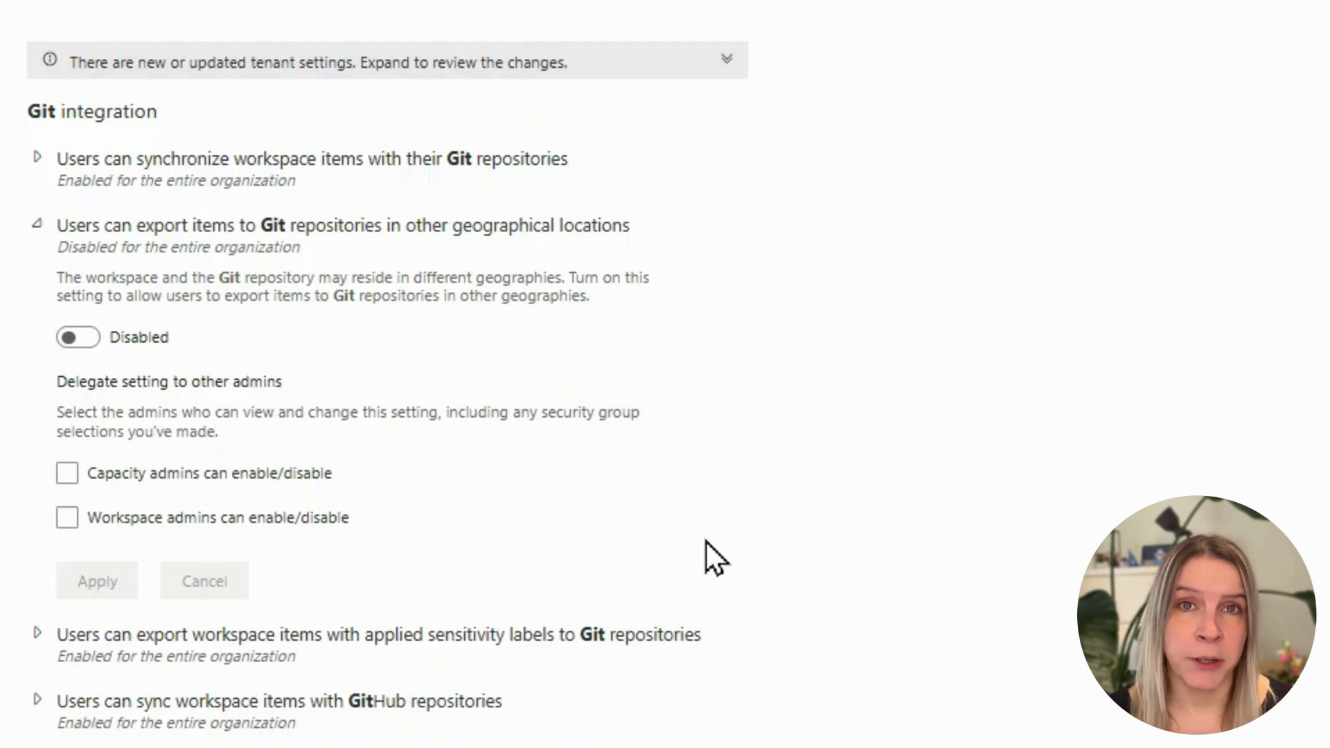
{"action": "left_click", "coordinate": [104, 658]}
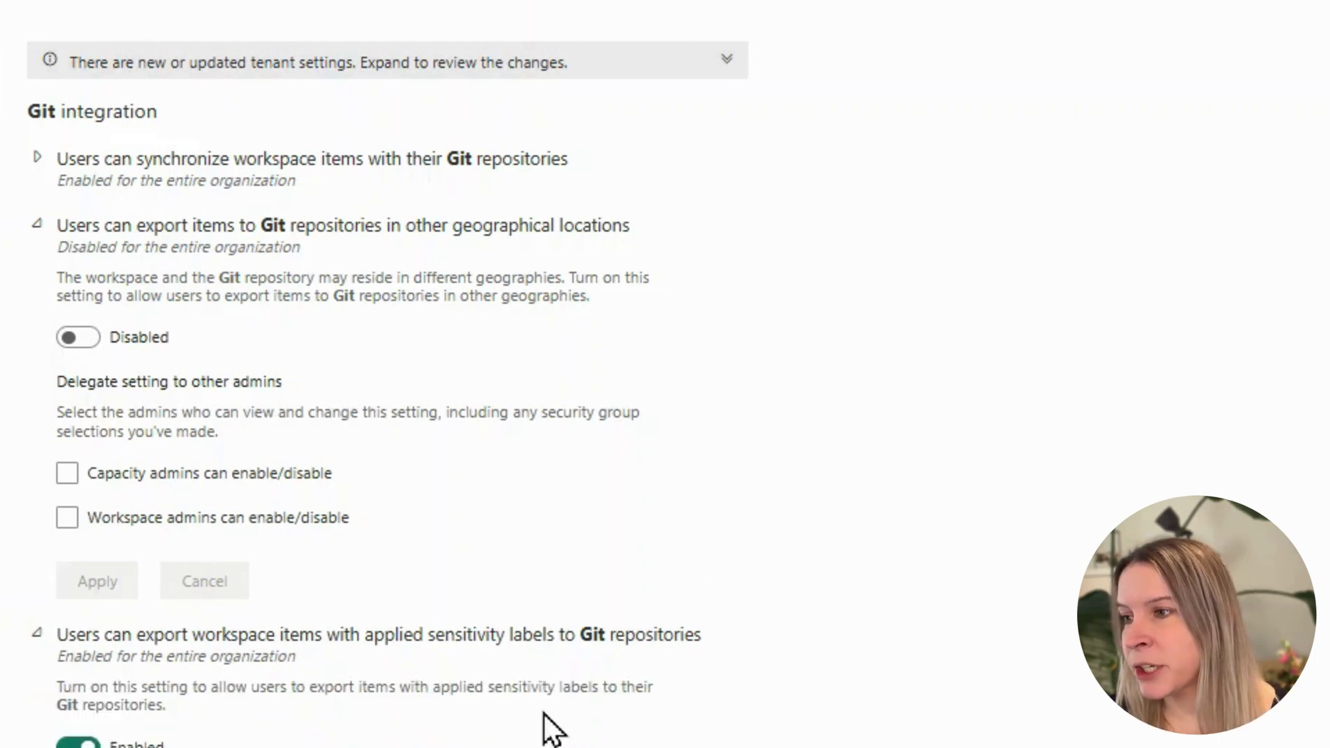
{"action": "scroll", "coordinate": [547, 727], "scroll_direction": "down", "scroll_amount": 3}
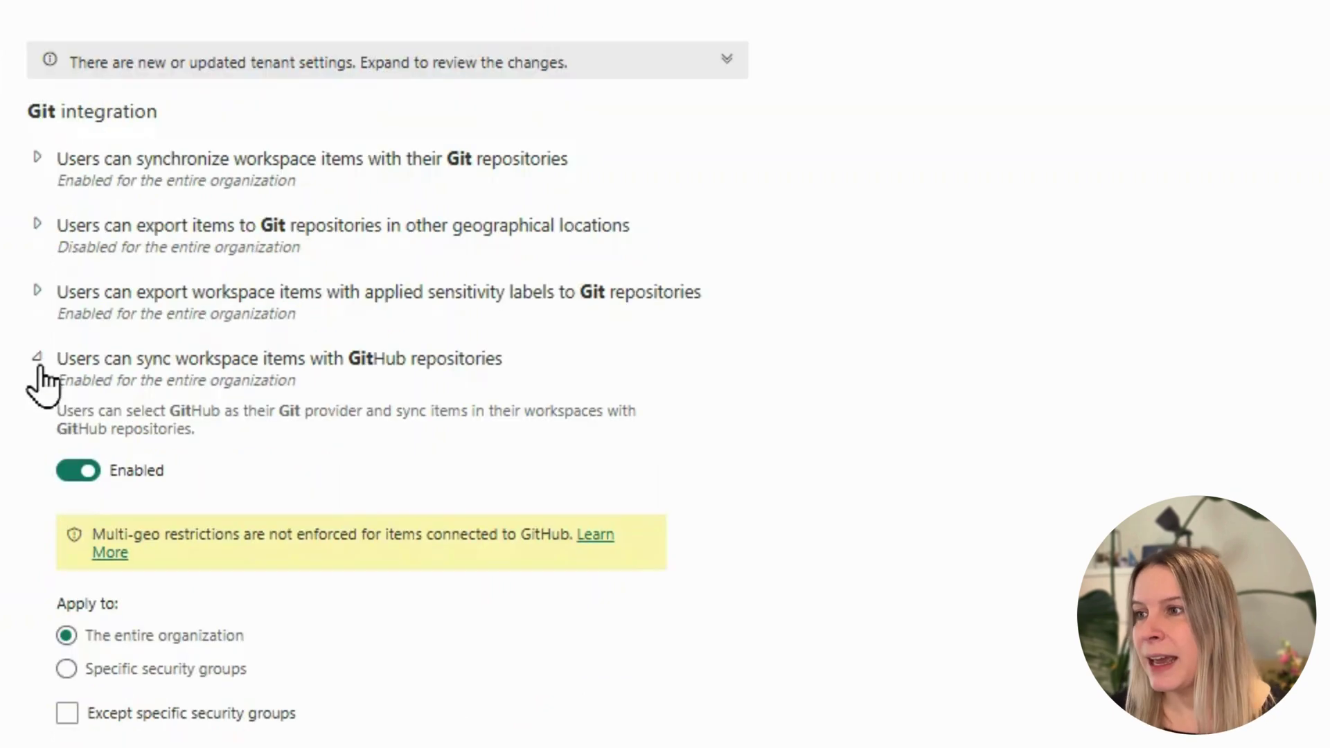
{"action": "left_click", "coordinate": [37, 357]}
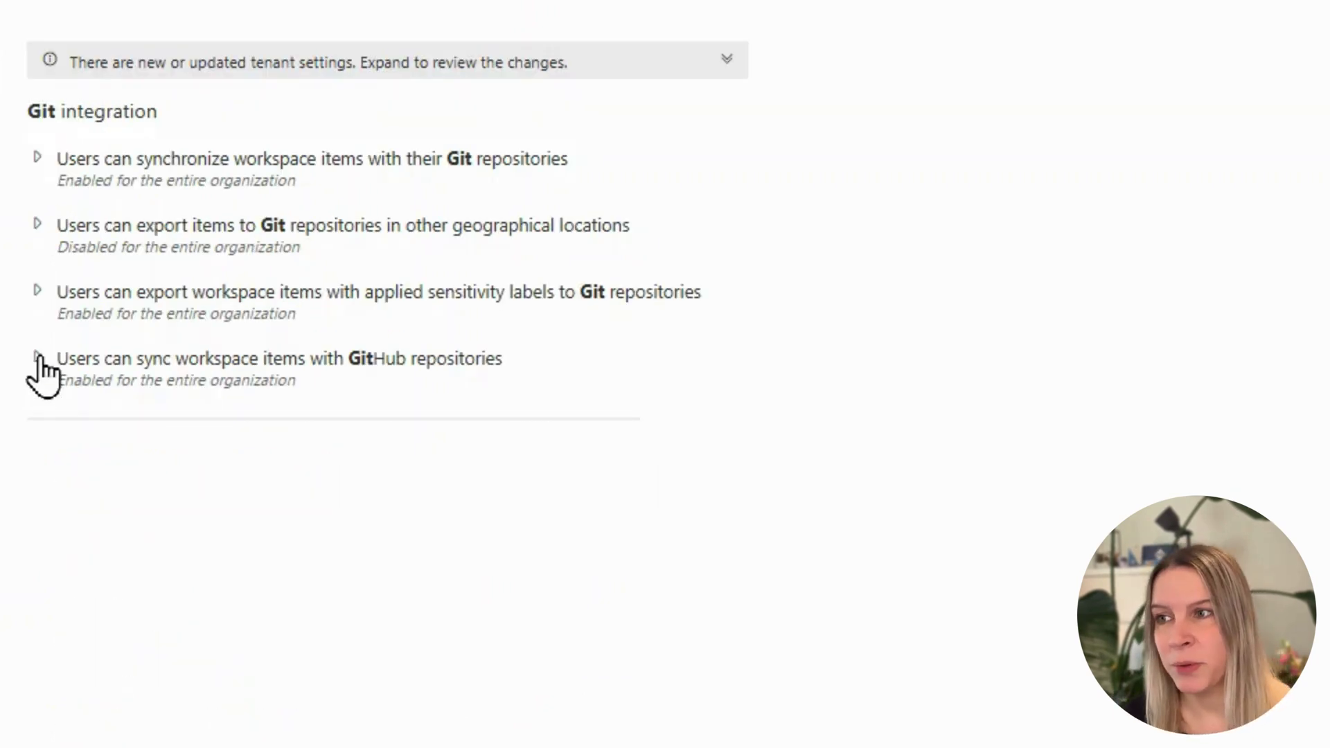
{"action": "left_click", "coordinate": [37, 358]}
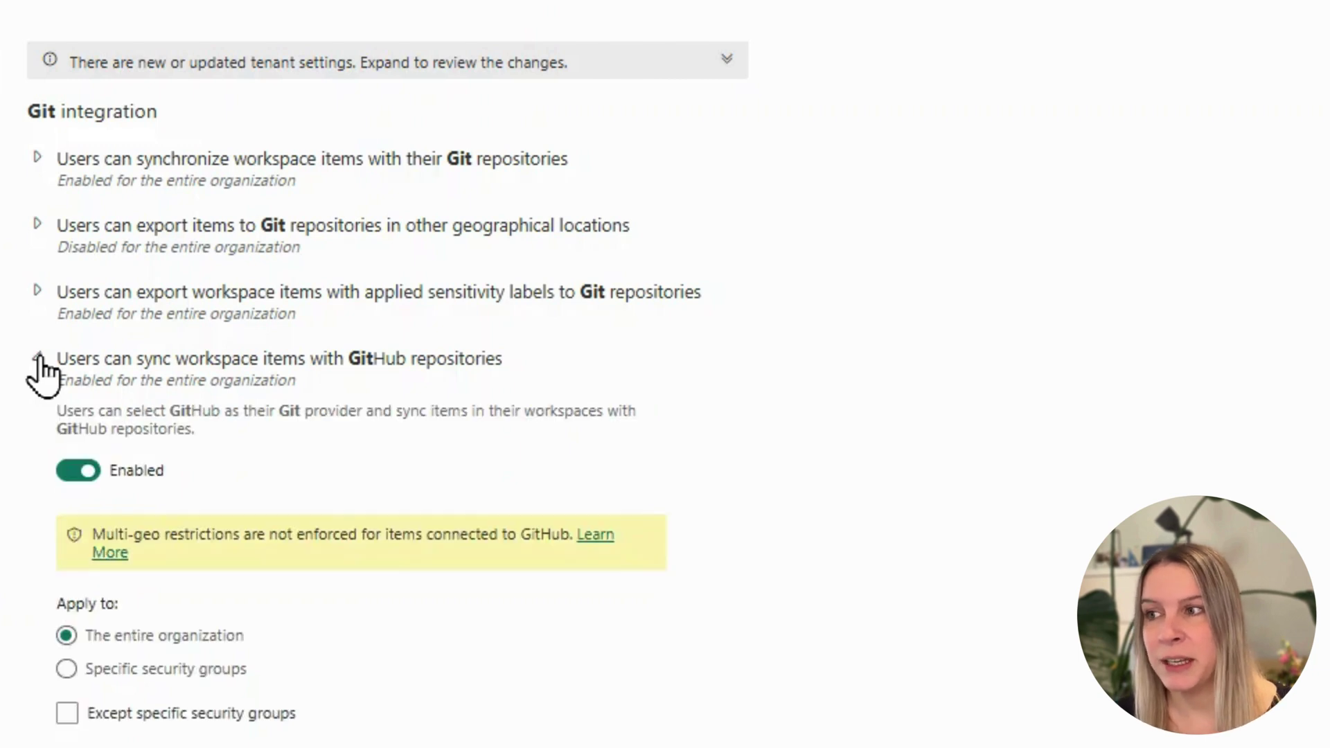